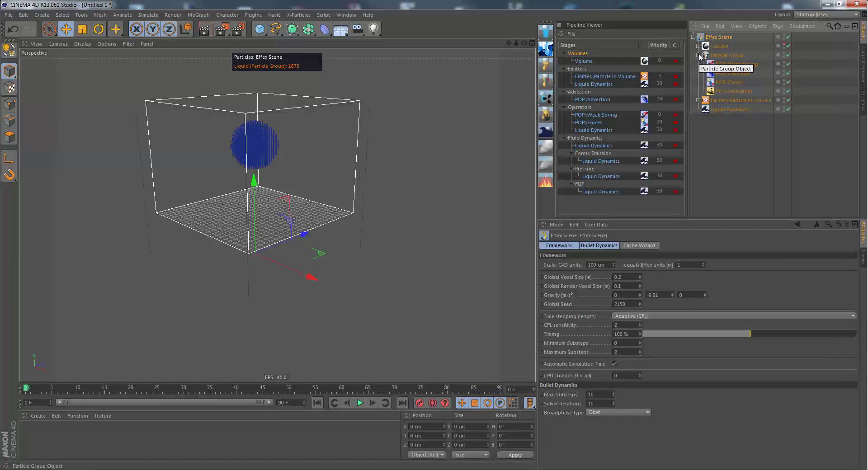
Inspect the objects nested under the Particle Group and Volume in the Effex Scene hierarchy.
left_click(699, 55)
left_click(699, 64)
left_click(698, 65)
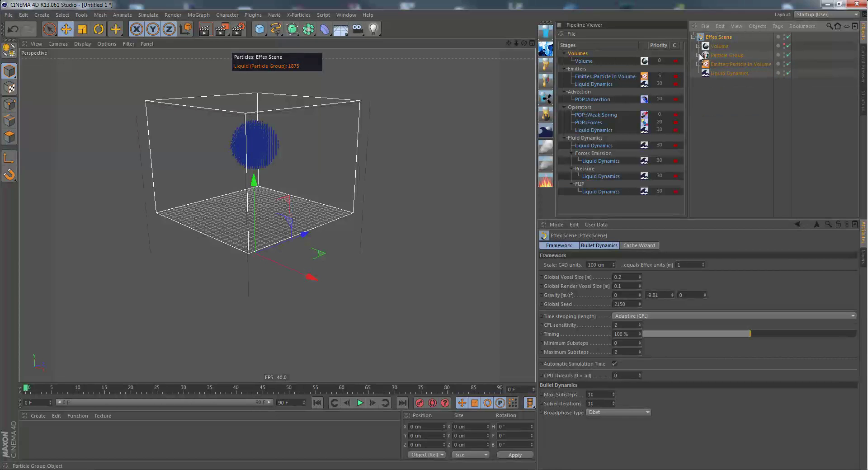
left_click(699, 55)
left_click(699, 55)
left_click(699, 46)
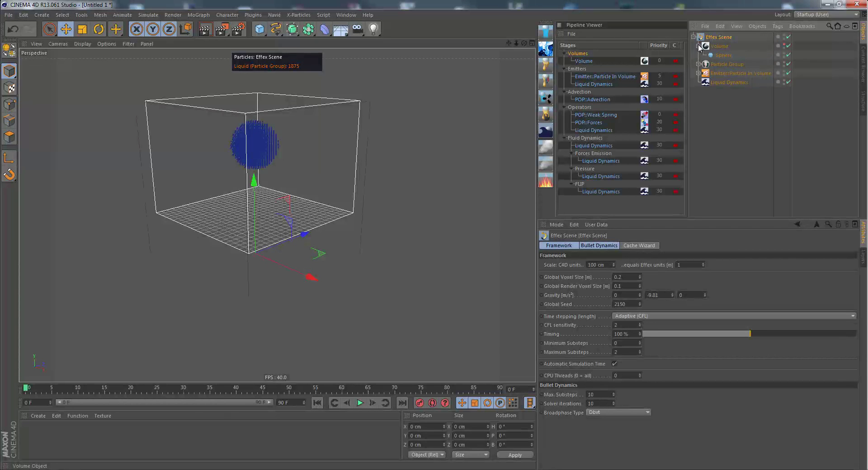
left_click(699, 46)
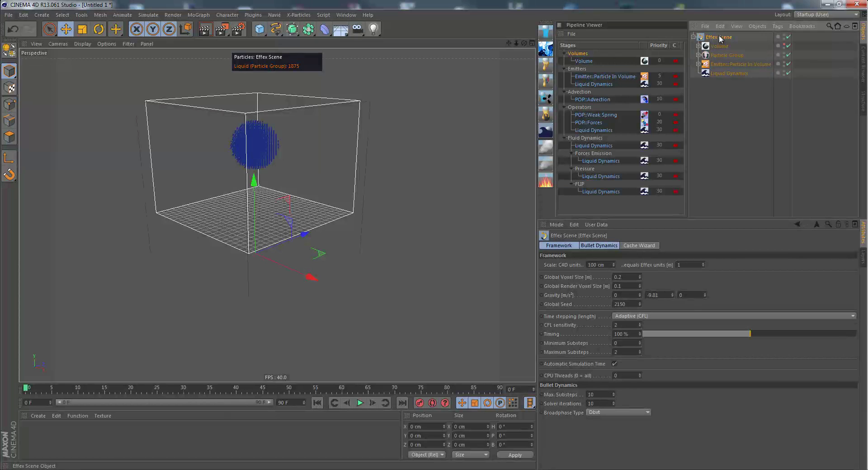
Preview the liquid simulation and set the animation play mode to Simple.
left_click(360, 403)
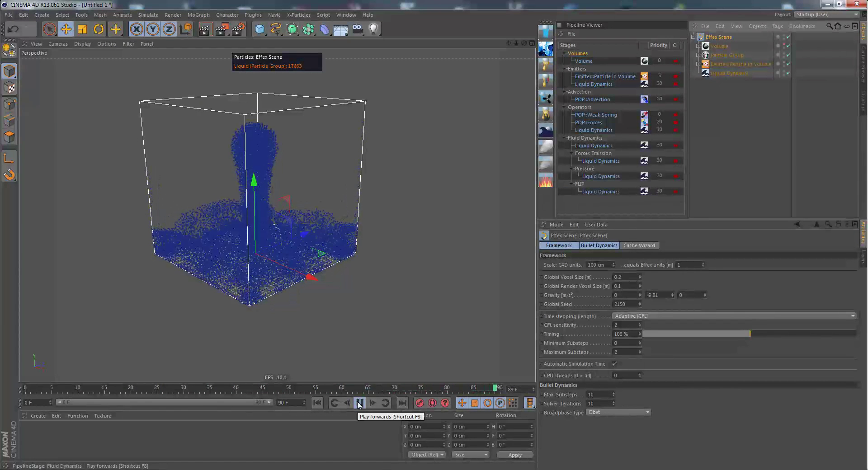
left_click(359, 403)
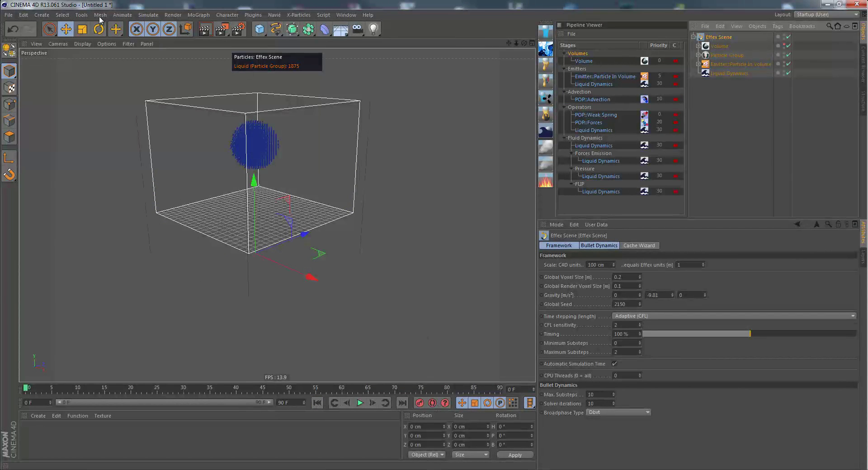
left_click(132, 16)
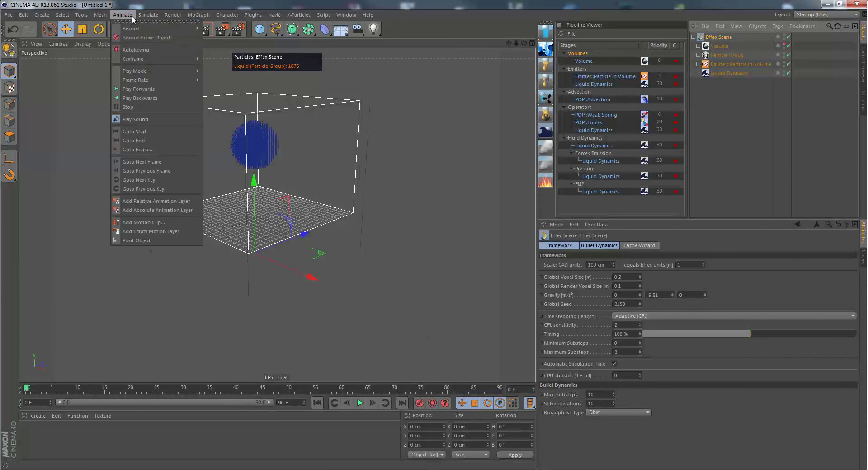
mouse_move(183, 71)
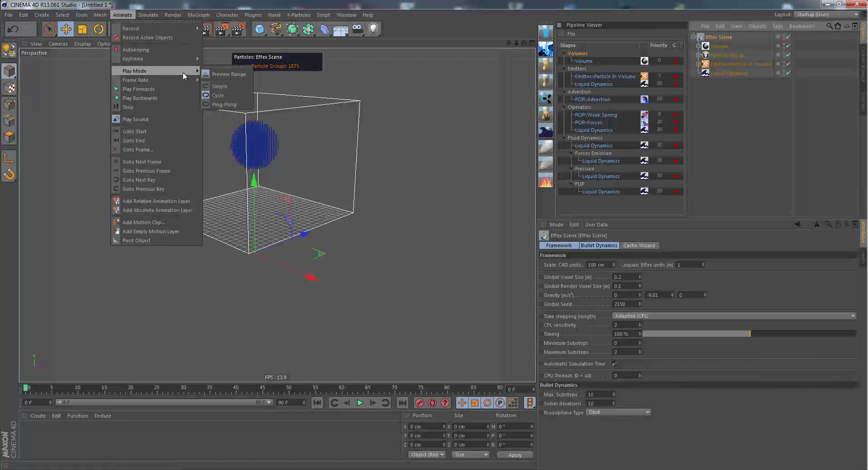
left_click(240, 88)
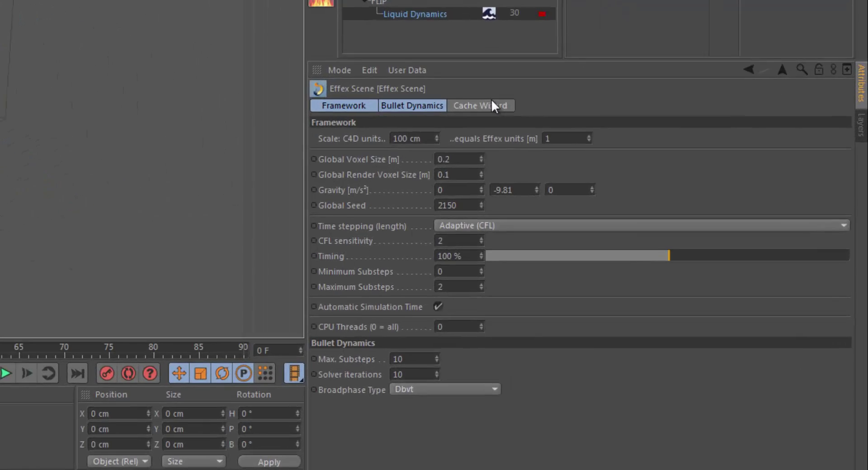
Collect all cacheable nodes in the Effex Scene's Cache Wizard and remove Liquid Dynamics, keeping only the Particle Group.
left_click(492, 102)
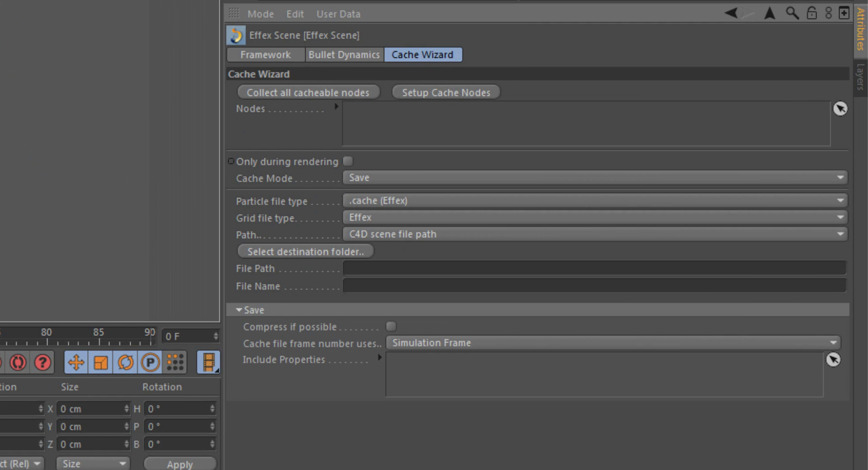
left_click(306, 92)
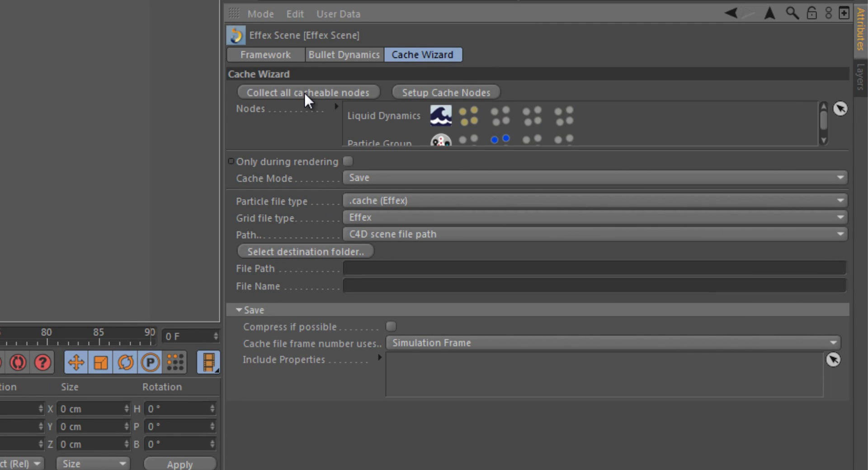
left_click(336, 108)
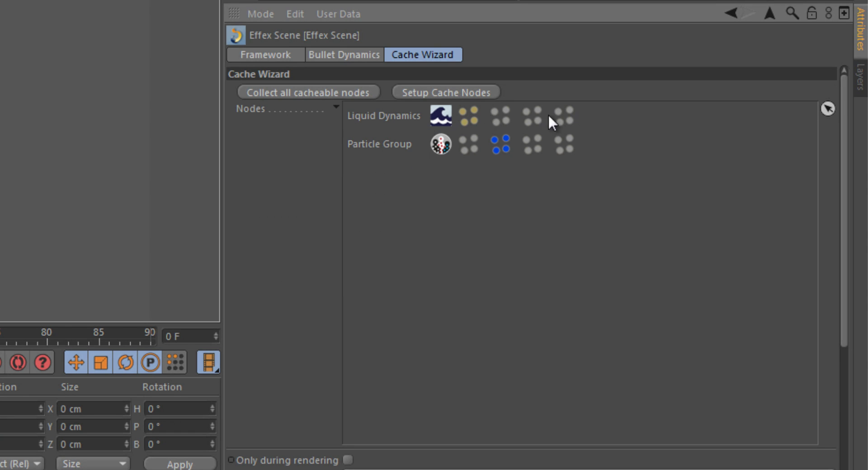
left_click(334, 109)
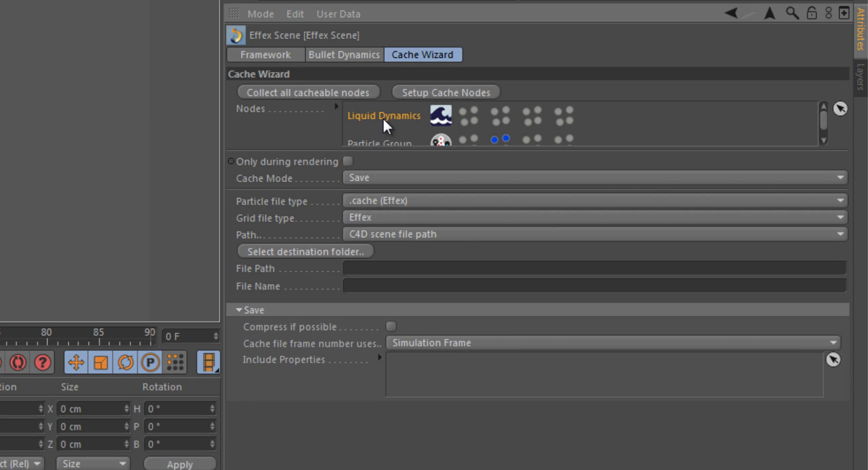
key("Delete")
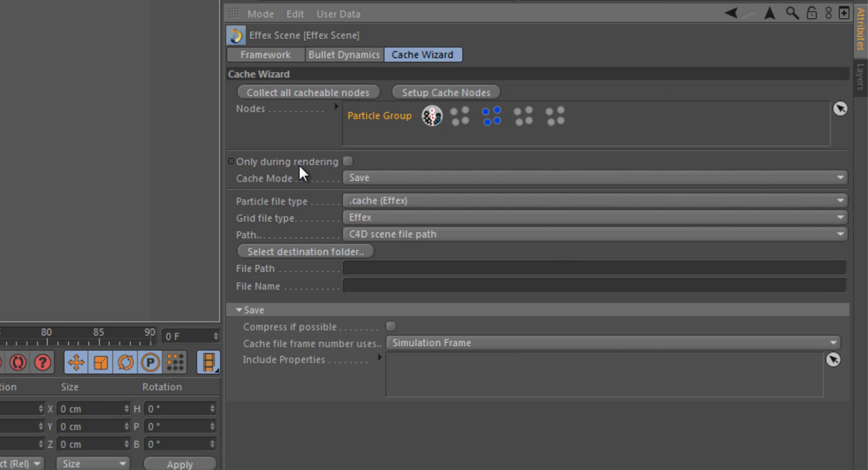
Restrict caching to rendering only in the Cache Wizard.
left_click(273, 178)
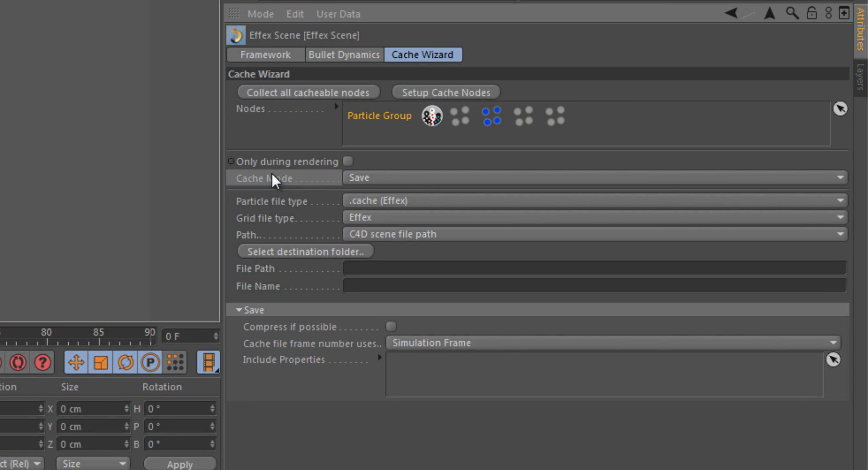
left_click(348, 161)
left_click(291, 203)
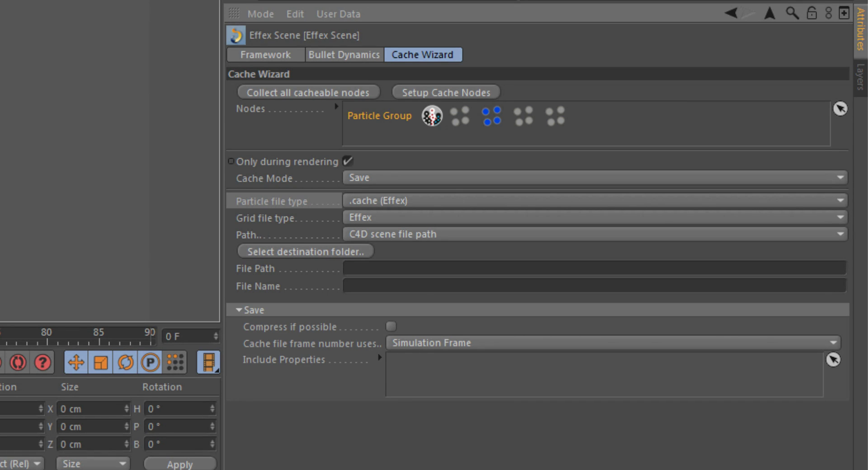
Set the cache path to User-defined and create a folder named liquid_particles inside Documents\Caches on NAVIE-SERVER as the destination.
left_click(403, 235)
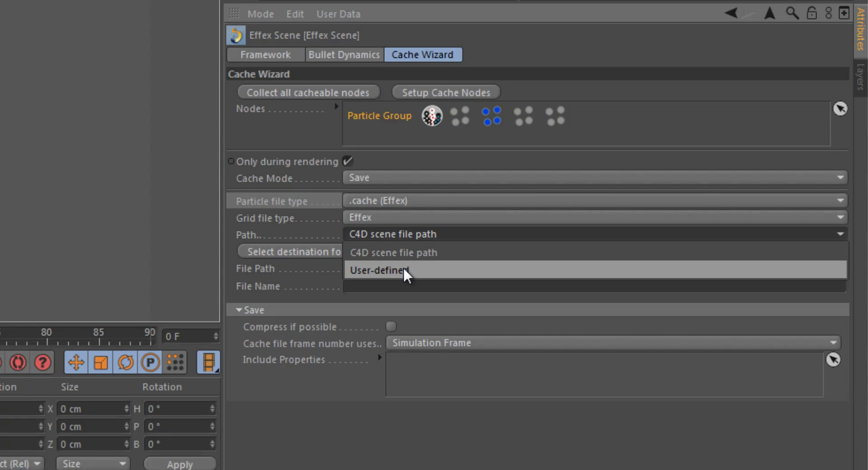
left_click(405, 272)
left_click(325, 254)
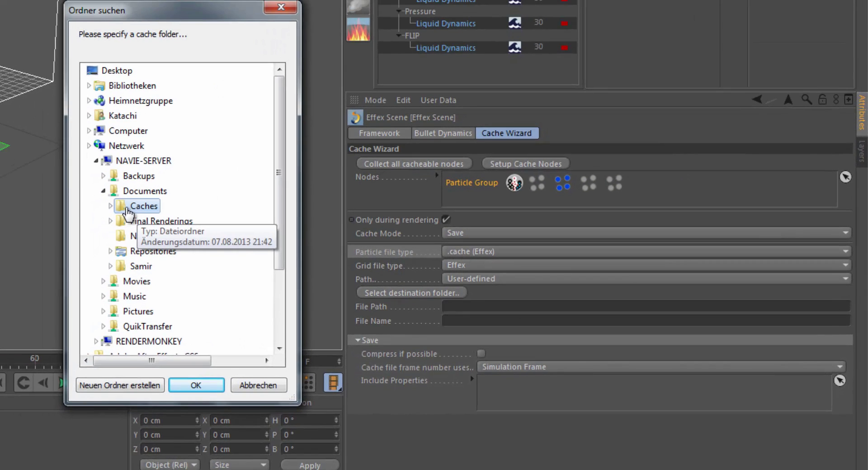
left_click(125, 388)
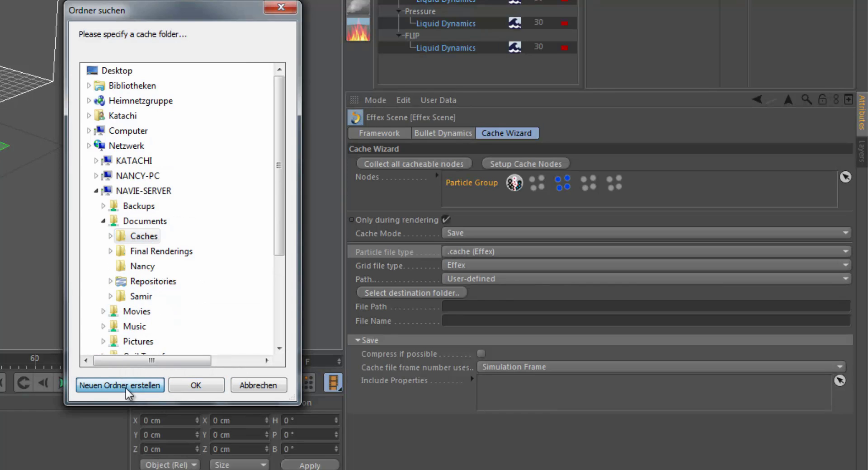
left_click(126, 389)
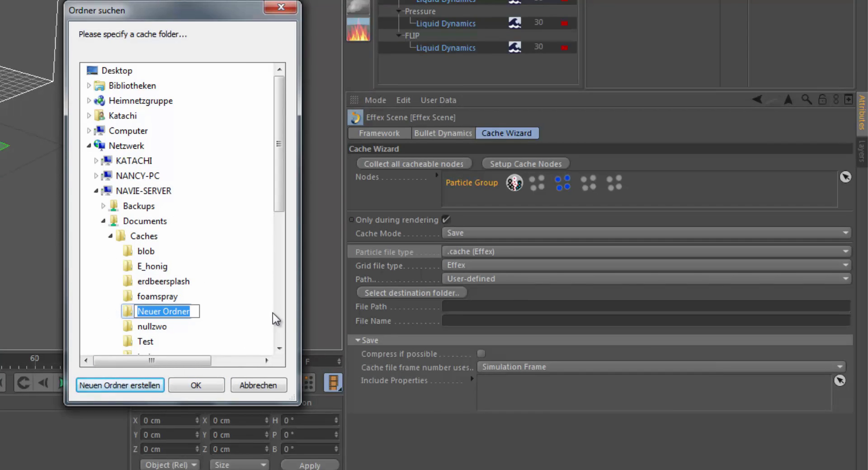
type("liquid")
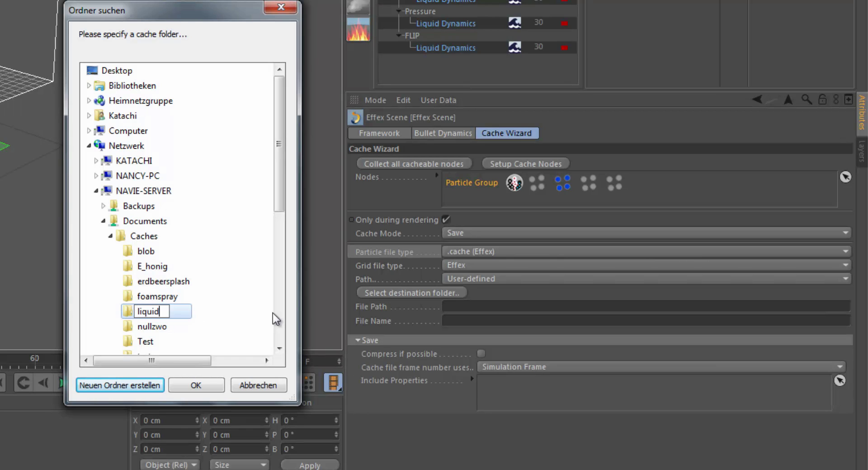
type("_particles")
key("Return")
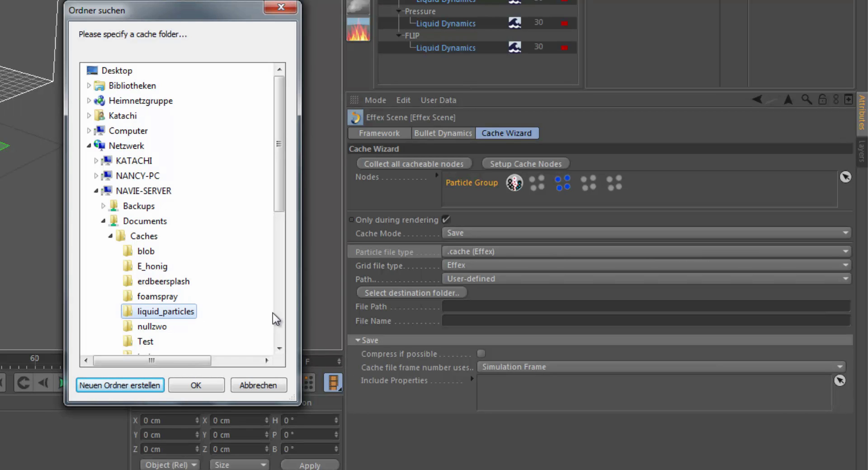
left_click(196, 385)
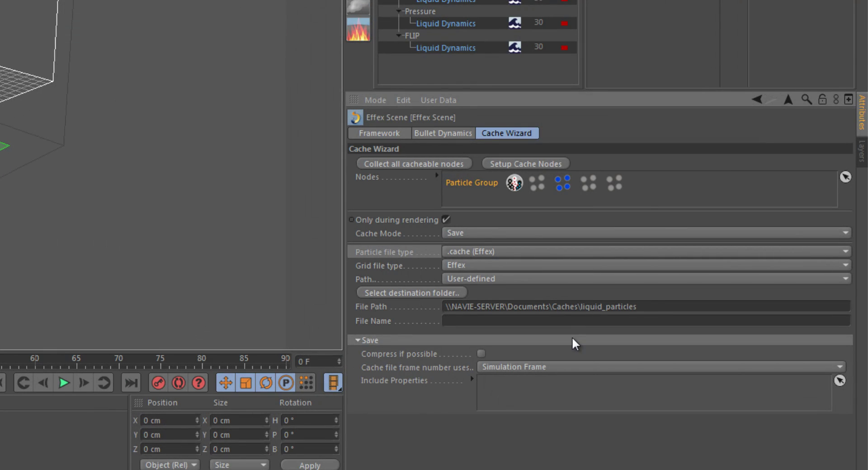
Name the cache file only_particles and set up the cache nodes for the Particle Group.
left_click(576, 325)
type("only_particles")
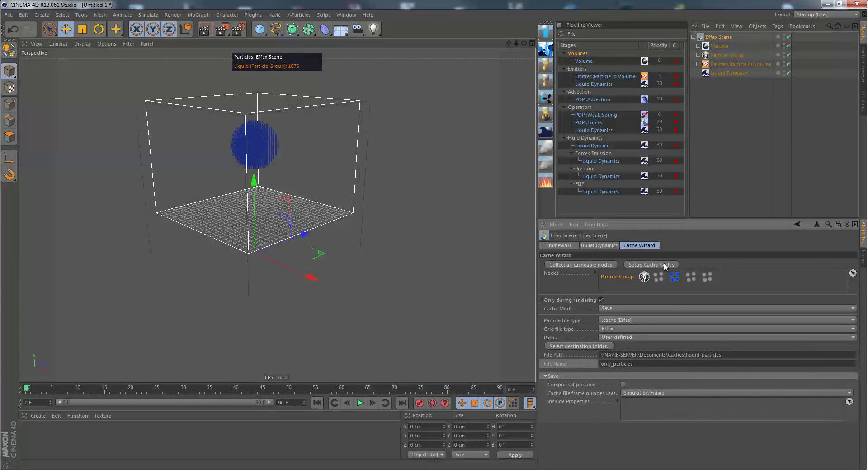
left_click(664, 265)
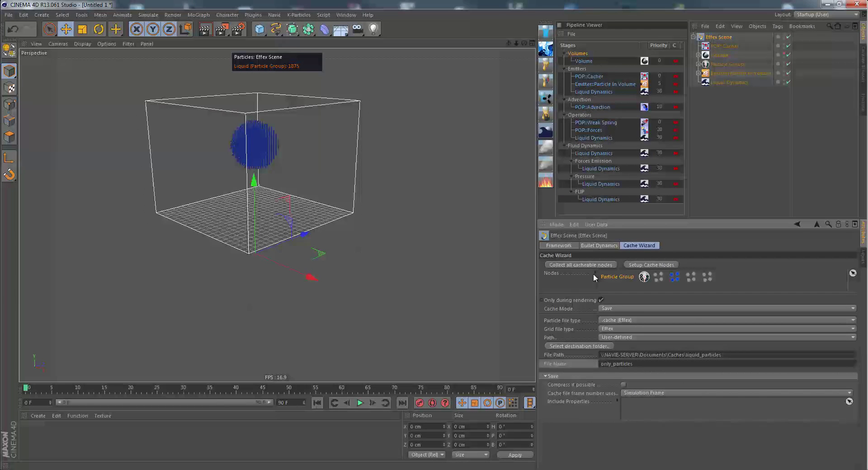
Turn off the Only during rendering option in the Cache Wizard and on the POP::Cacher object.
left_click(601, 300)
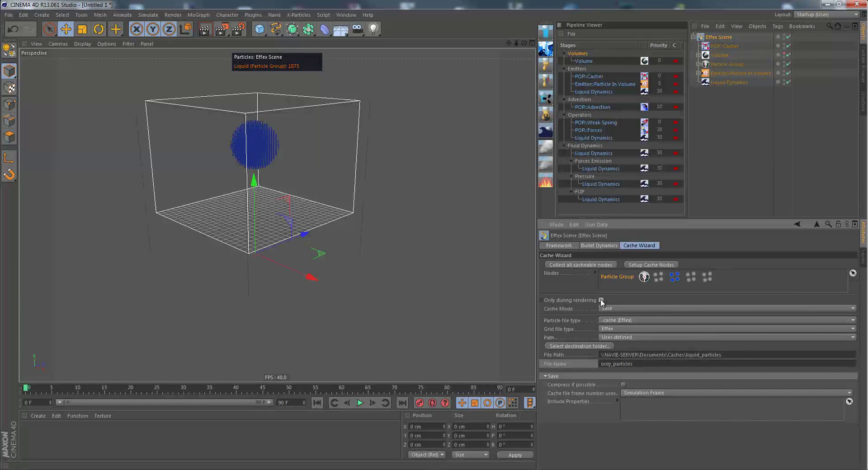
left_click(724, 45)
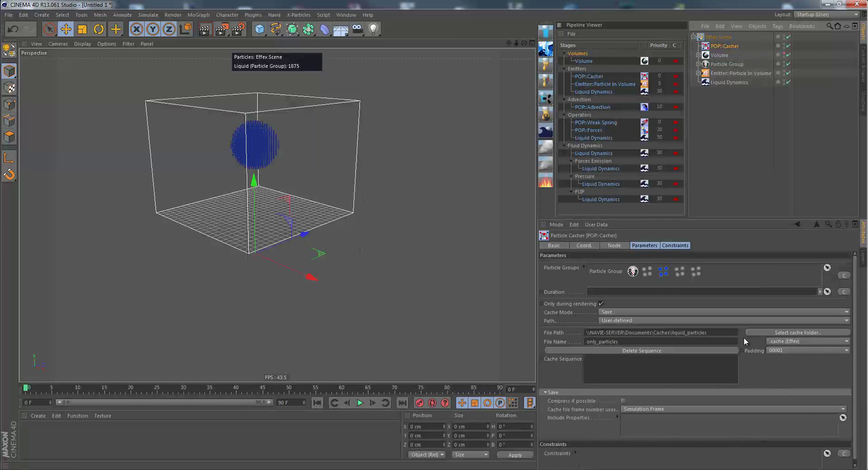
left_click(657, 248)
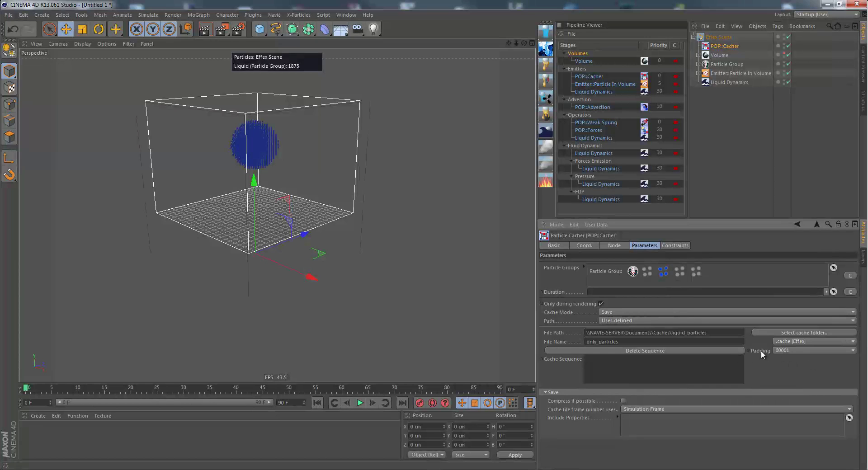
left_click(602, 304)
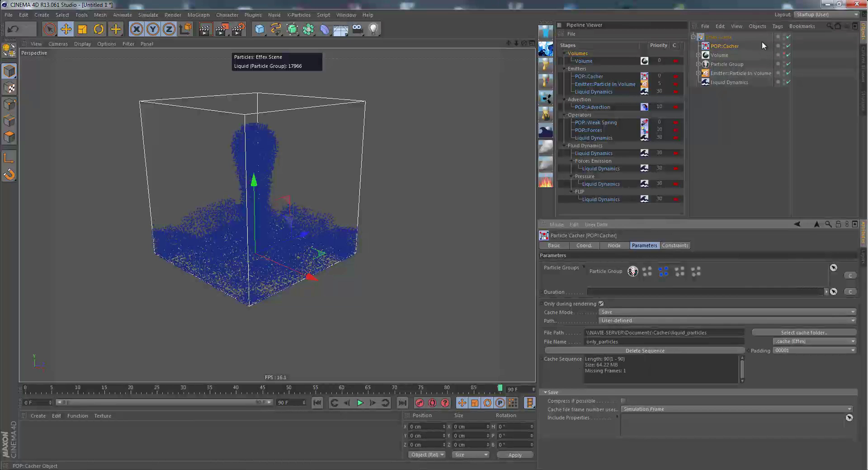
Switch the Effex Scene's cache mode to Load and set up the load cache nodes in another Effex scene.
left_click(725, 38)
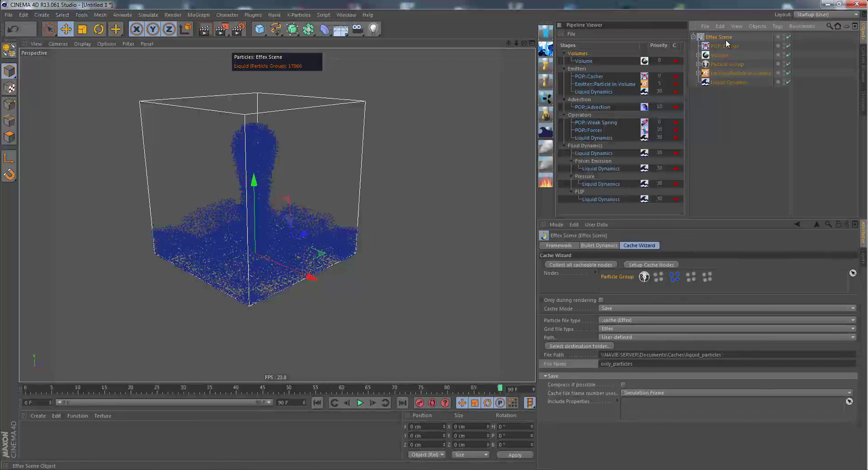
left_click(623, 308)
left_click(623, 317)
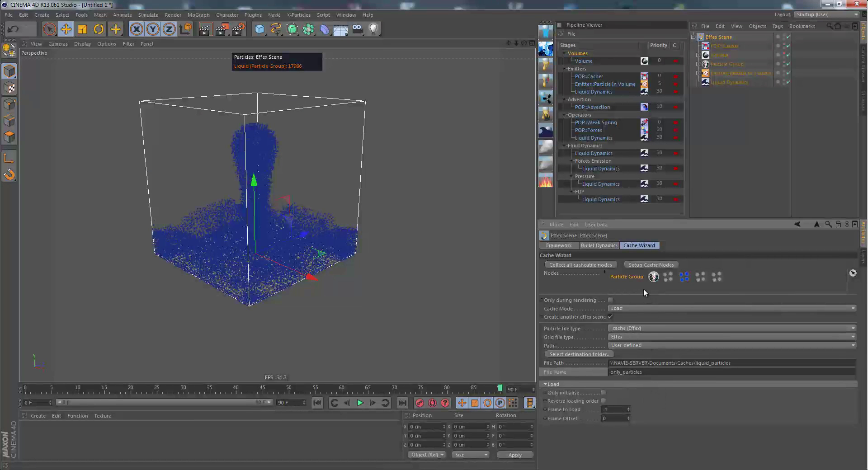
left_click(654, 266)
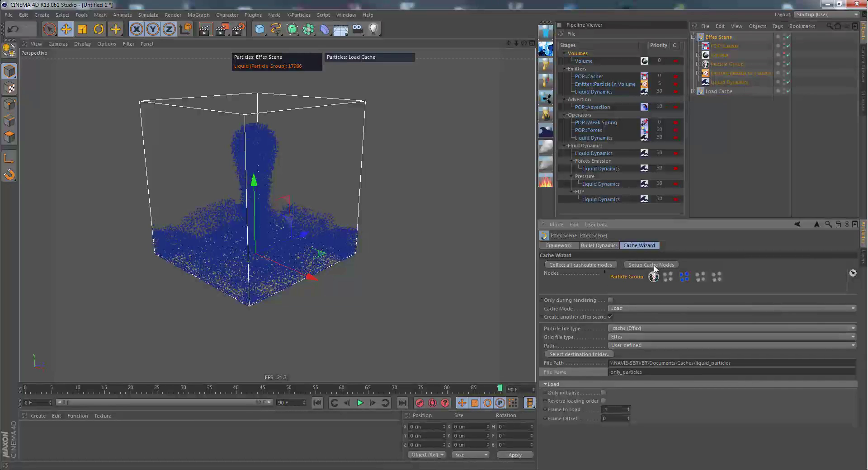
Disable the original Effex Scene and inspect the Load Cache scene with its Particle Group and POP::Cacher settings.
left_click(788, 37)
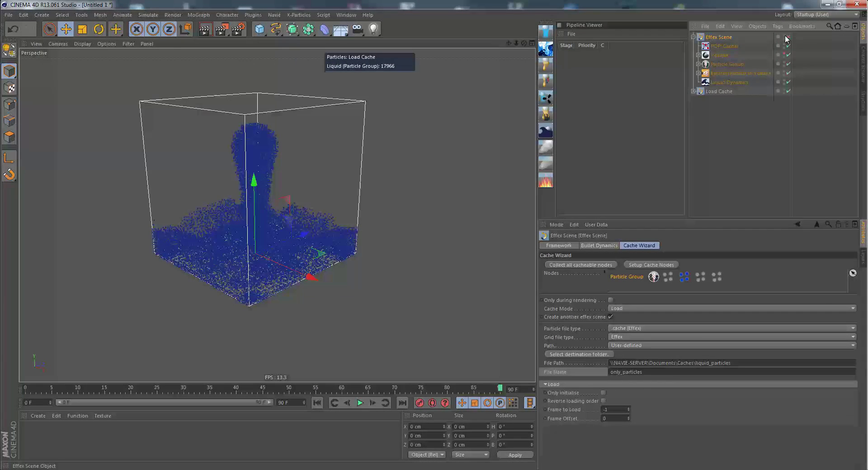
left_click(694, 37)
left_click(694, 46)
left_click(724, 47)
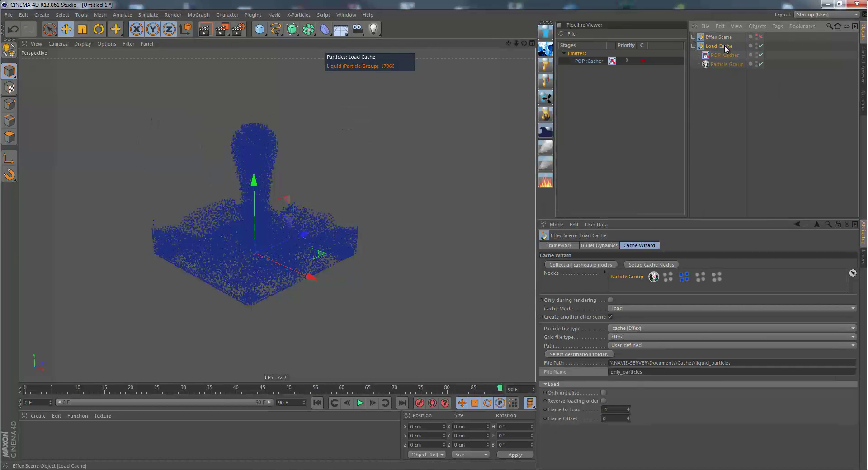
left_click(723, 63)
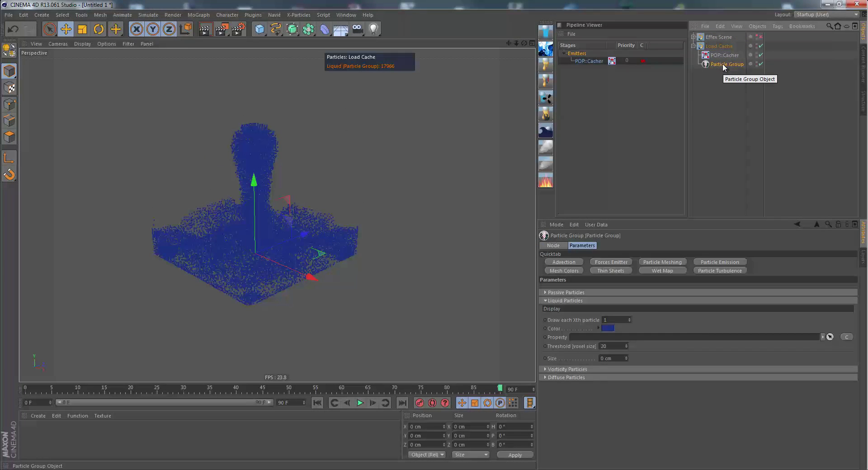
left_click(723, 55)
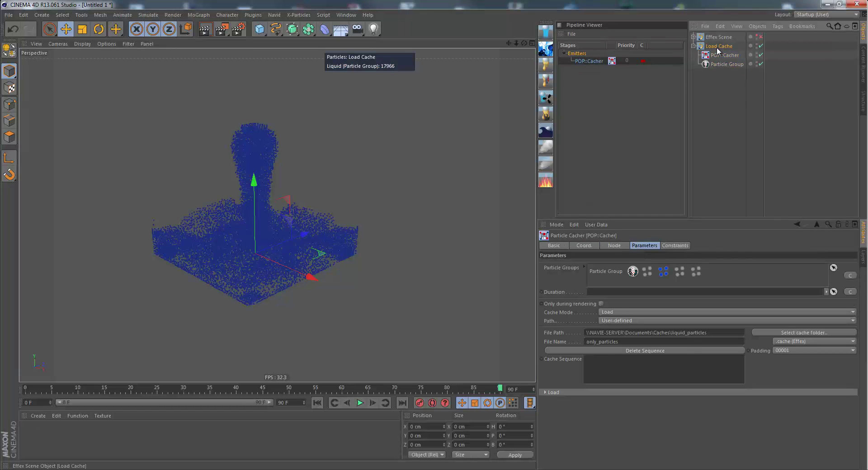
Examine the Load Cache scene's Framework settings and the parameters of its POP::Cacher and Particle Group.
left_click(717, 47)
left_click(561, 246)
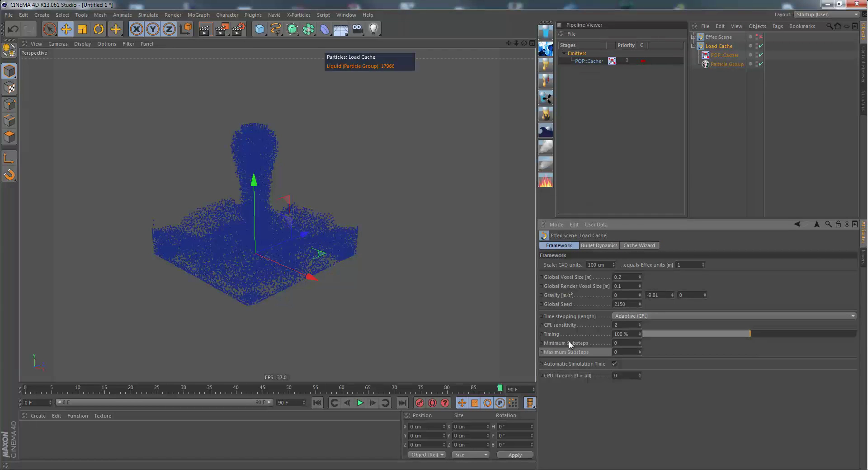
left_click(721, 56)
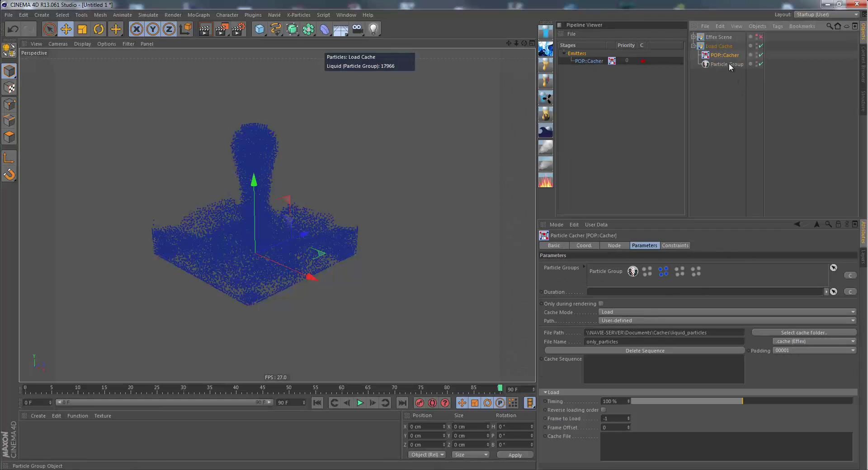
left_click(728, 64)
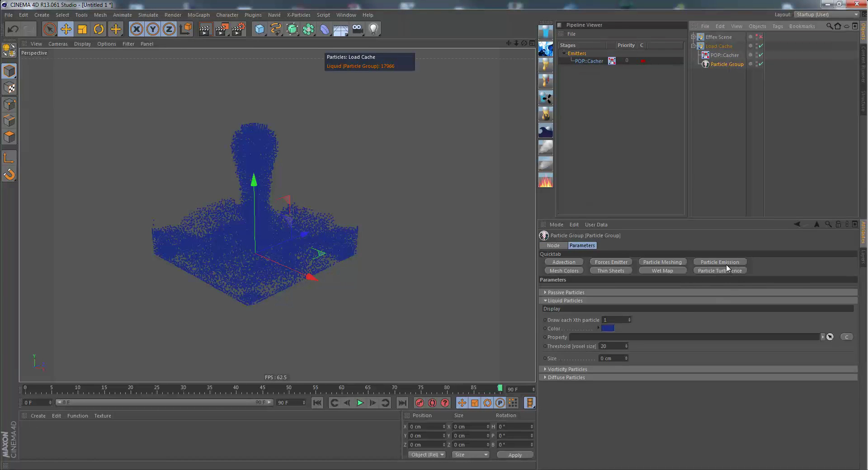
Scrub back through the timeline and play the cached liquid particles, stopping around frame 29.
left_click_drag(500, 388, 288, 382)
mouse_move(277, 382)
left_mouse_down()
mouse_move(122, 386)
mouse_move(189, 376)
mouse_move(2, 375)
left_mouse_up()
left_click(357, 404)
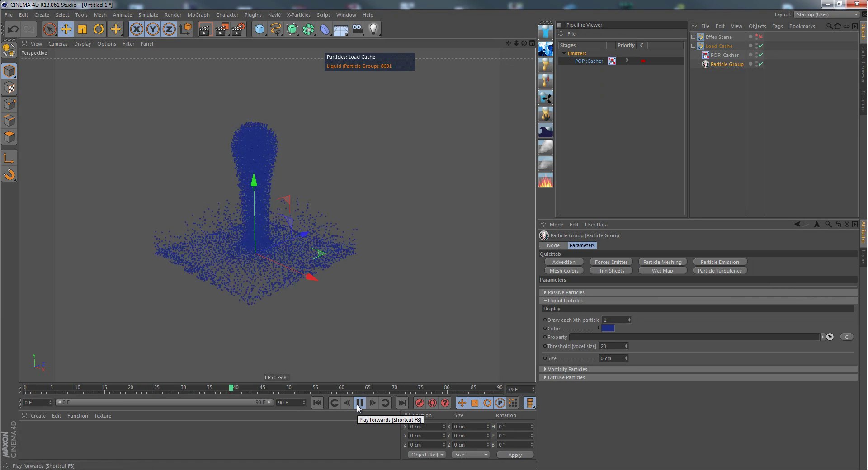
left_click(357, 405)
left_click_drag(218, 385, 183, 387)
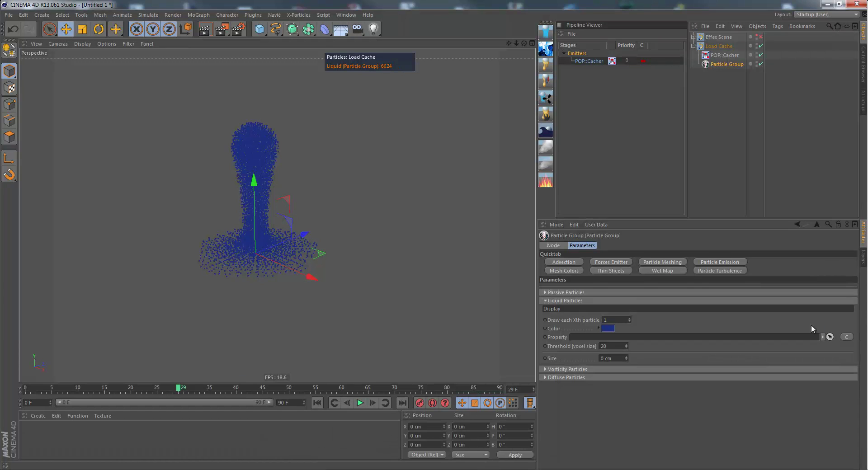
Create a PP::Velocity property for the Particle Group's liquid particle display, set its threshold to 16, and check other frames.
left_click(847, 339)
mouse_move(832, 341)
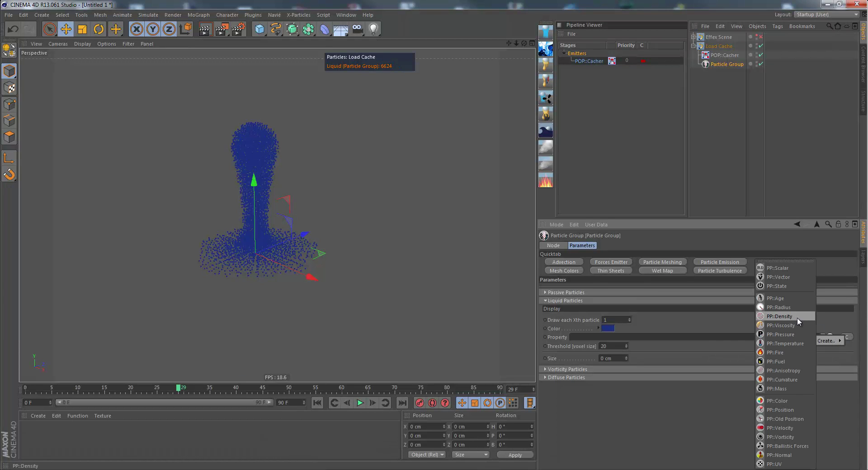
left_click(775, 430)
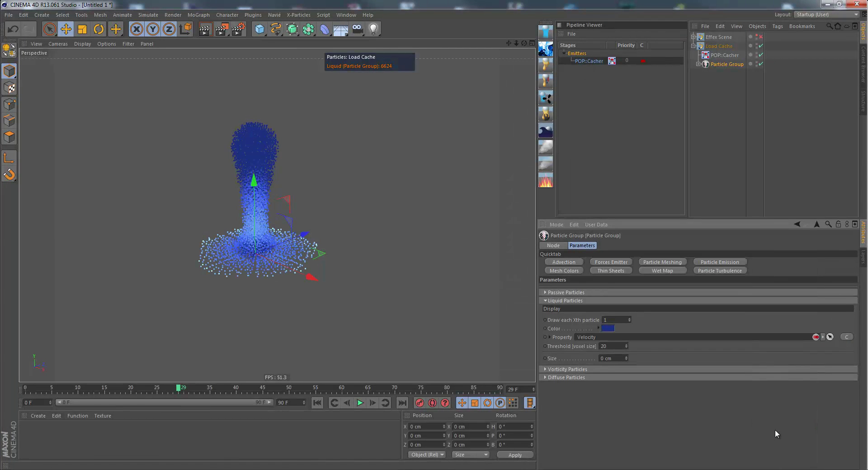
left_click_drag(180, 387, 380, 394)
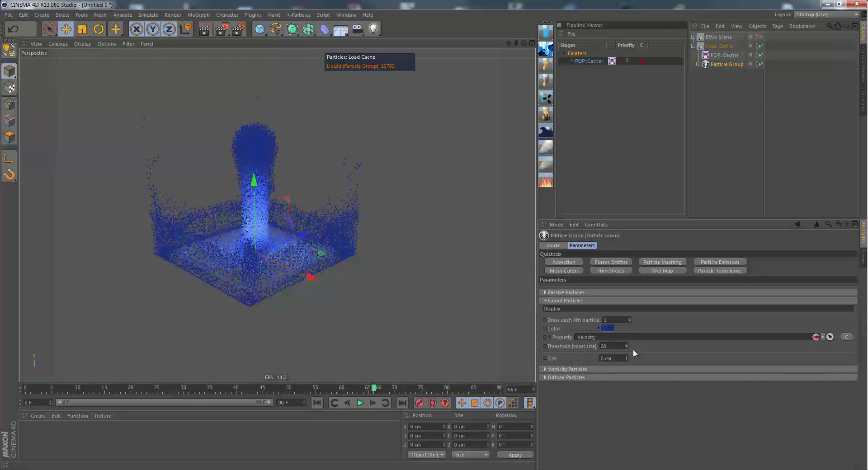
left_click_drag(626, 346, 626, 344)
left_click_drag(365, 390, 157, 387)
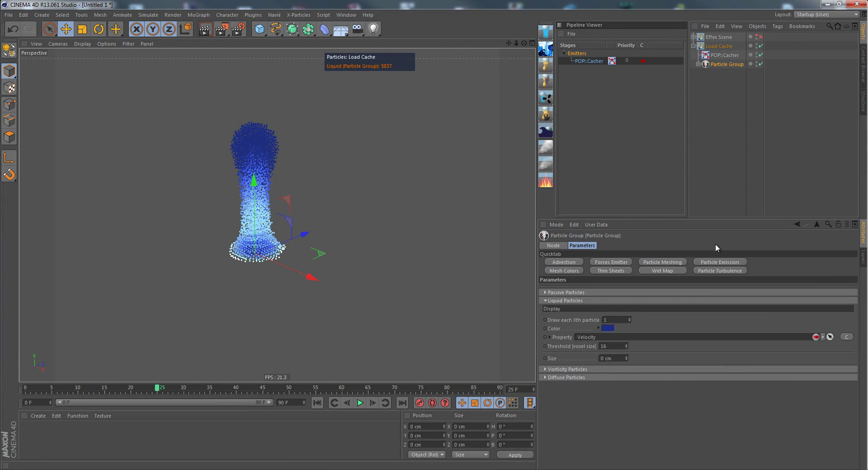
Try a Frame Offset of 10 on the Load Cache scene's POP::Cacher at the first frame.
left_click(715, 55)
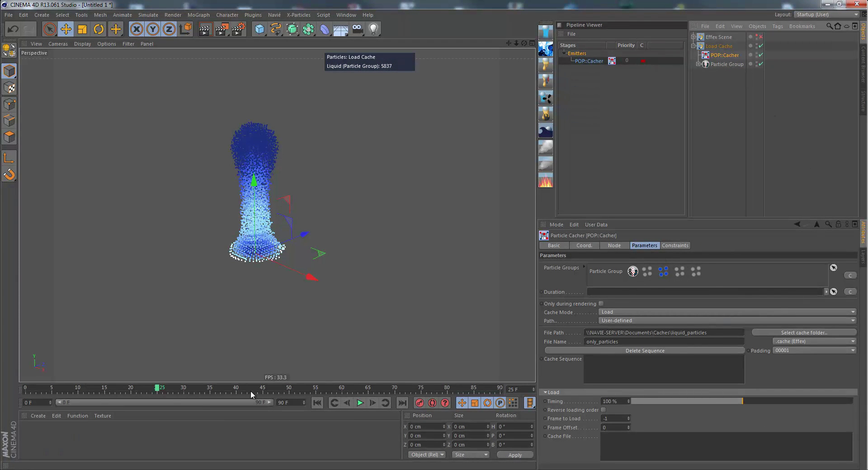
left_click(319, 404)
left_click(629, 426)
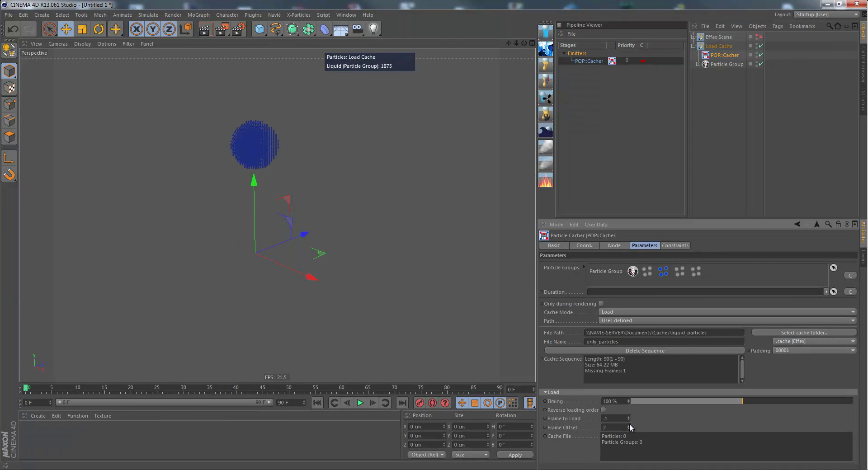
left_click(630, 426)
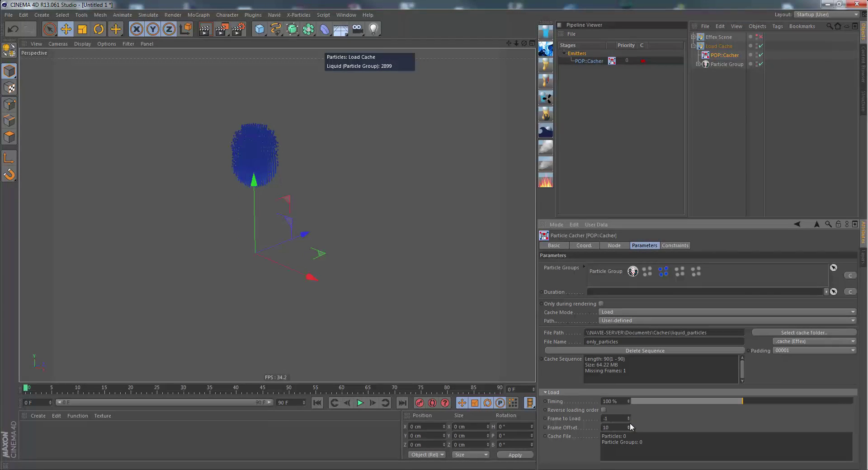
Set the POP::Cacher's Frame Offset to -10 and play the cached particles from the start.
left_click(629, 426)
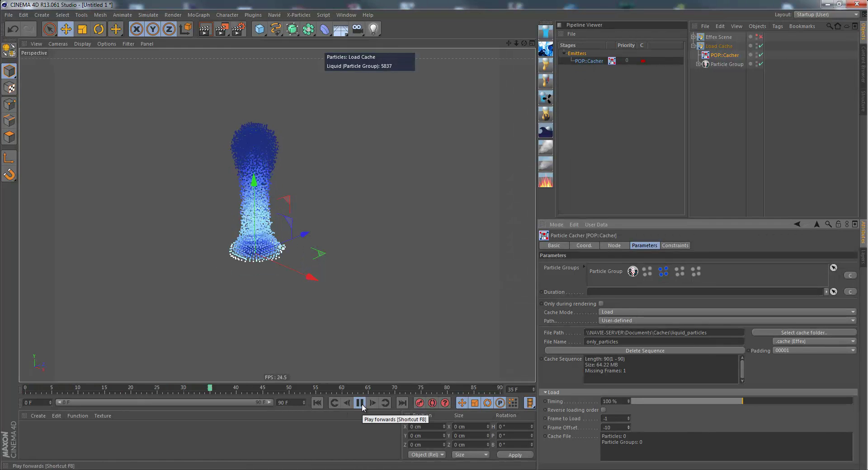
left_click(318, 403)
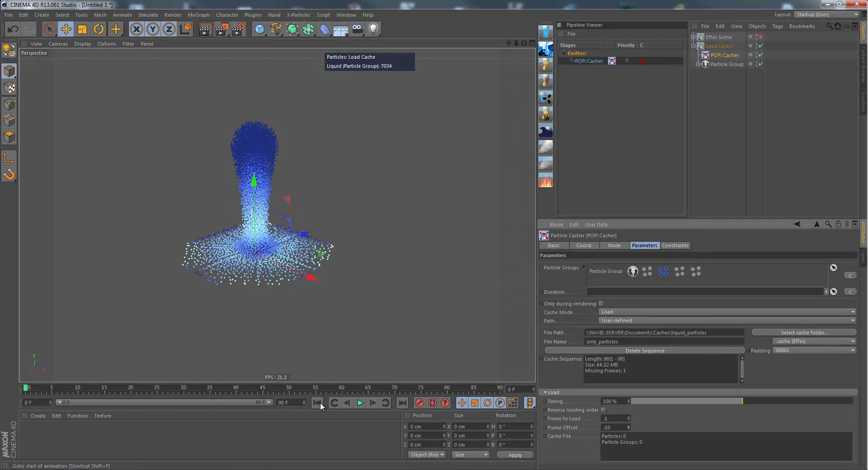
left_click(360, 403)
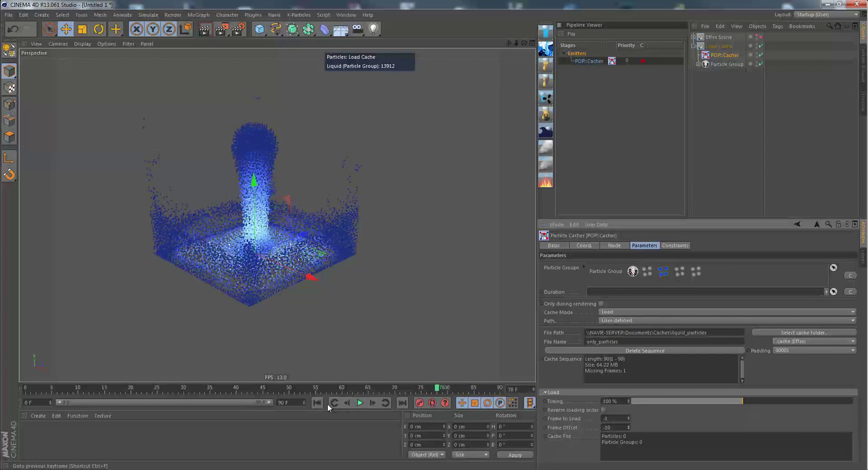
Reset the POP::Cacher's Frame Offset to 0, play the animation, and return to frame 0.
left_click(619, 427)
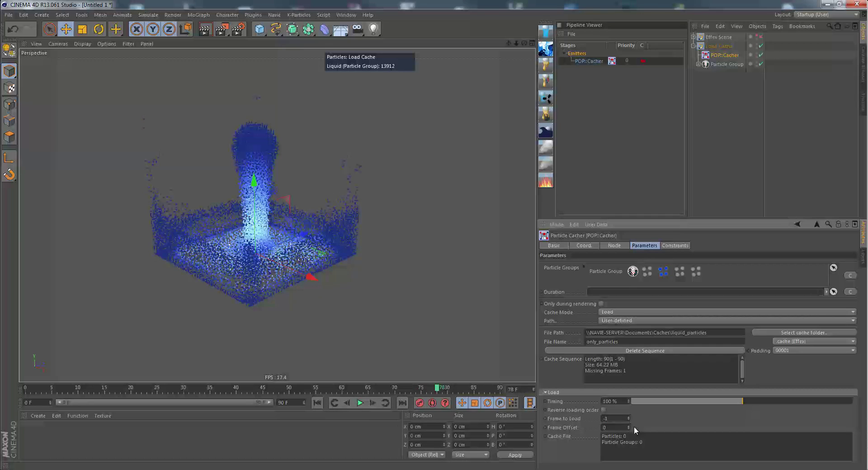
left_click(361, 403)
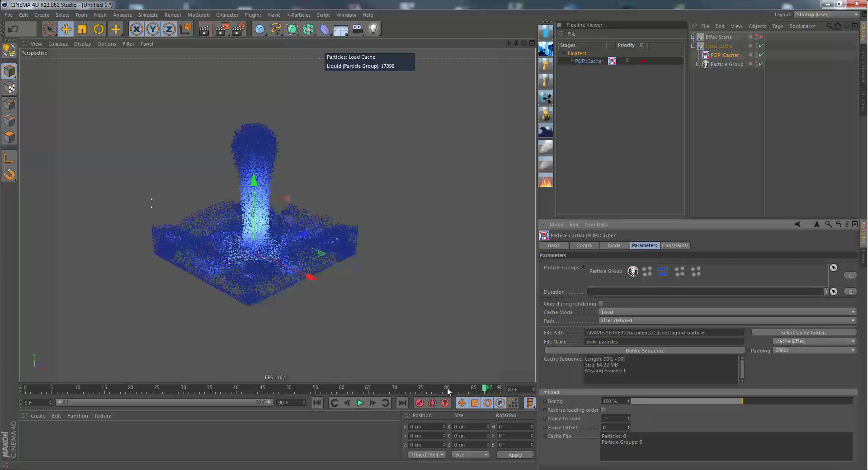
left_click_drag(447, 389, 20, 391)
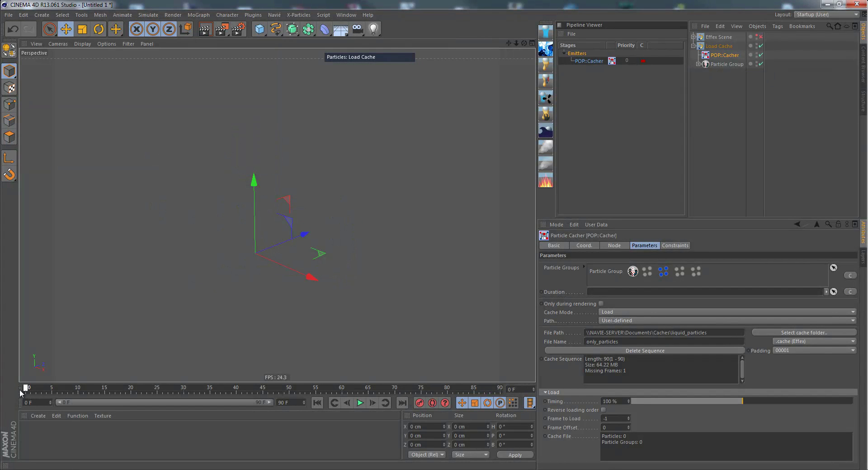
Set the POP::Cacher's Frame to Load to 33 and play the animation.
left_click(628, 417)
left_click_drag(628, 418, 631, 414)
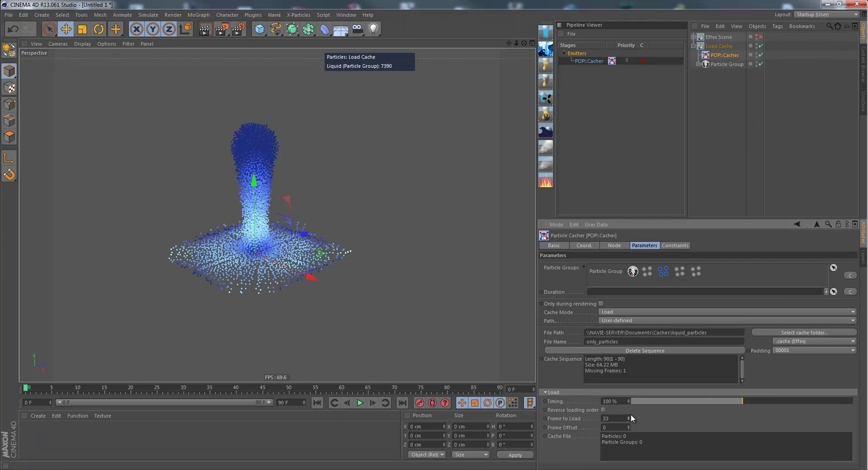
left_click(360, 403)
Restore Frame to Load to -1, enable Reverse loading order, and play the cached particles from the start.
left_click(317, 403)
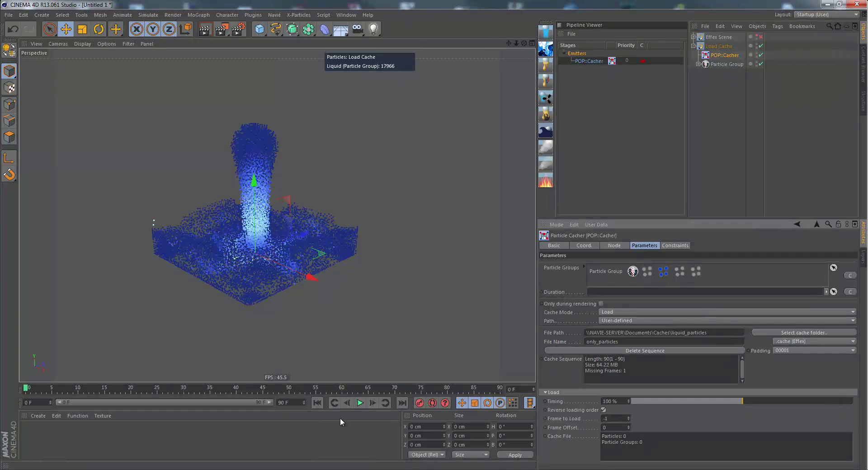
left_click(360, 403)
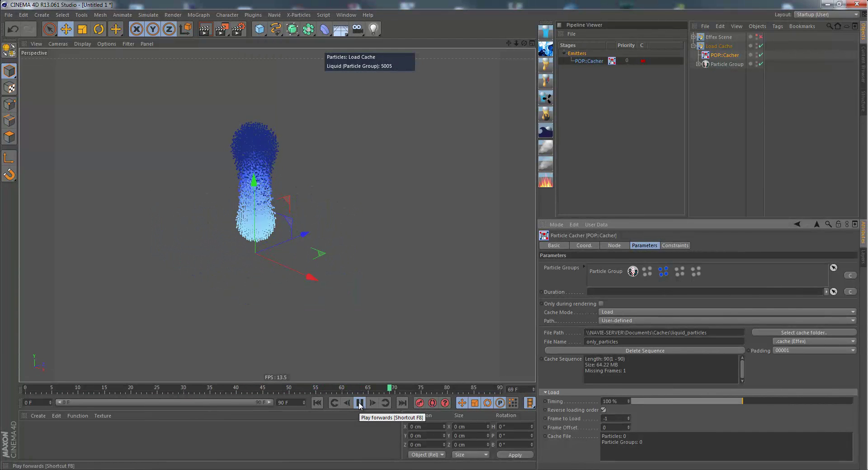
left_click(360, 403)
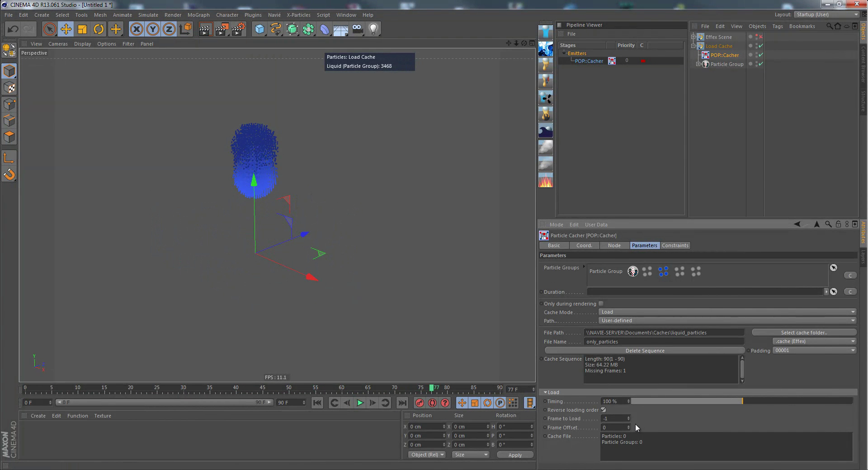
Set the POP::Cacher's Frame Offset to 8 with reversed loading and play the animation briefly.
left_click_drag(628, 424, 630, 420)
left_click(360, 403)
left_click(360, 403)
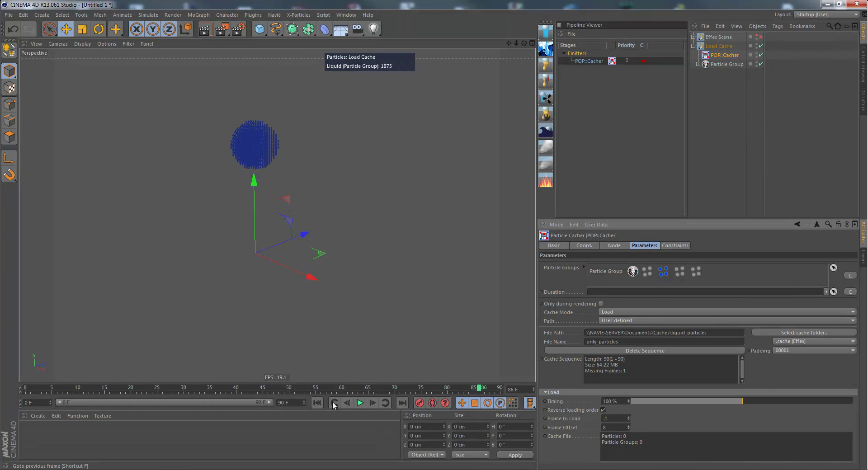